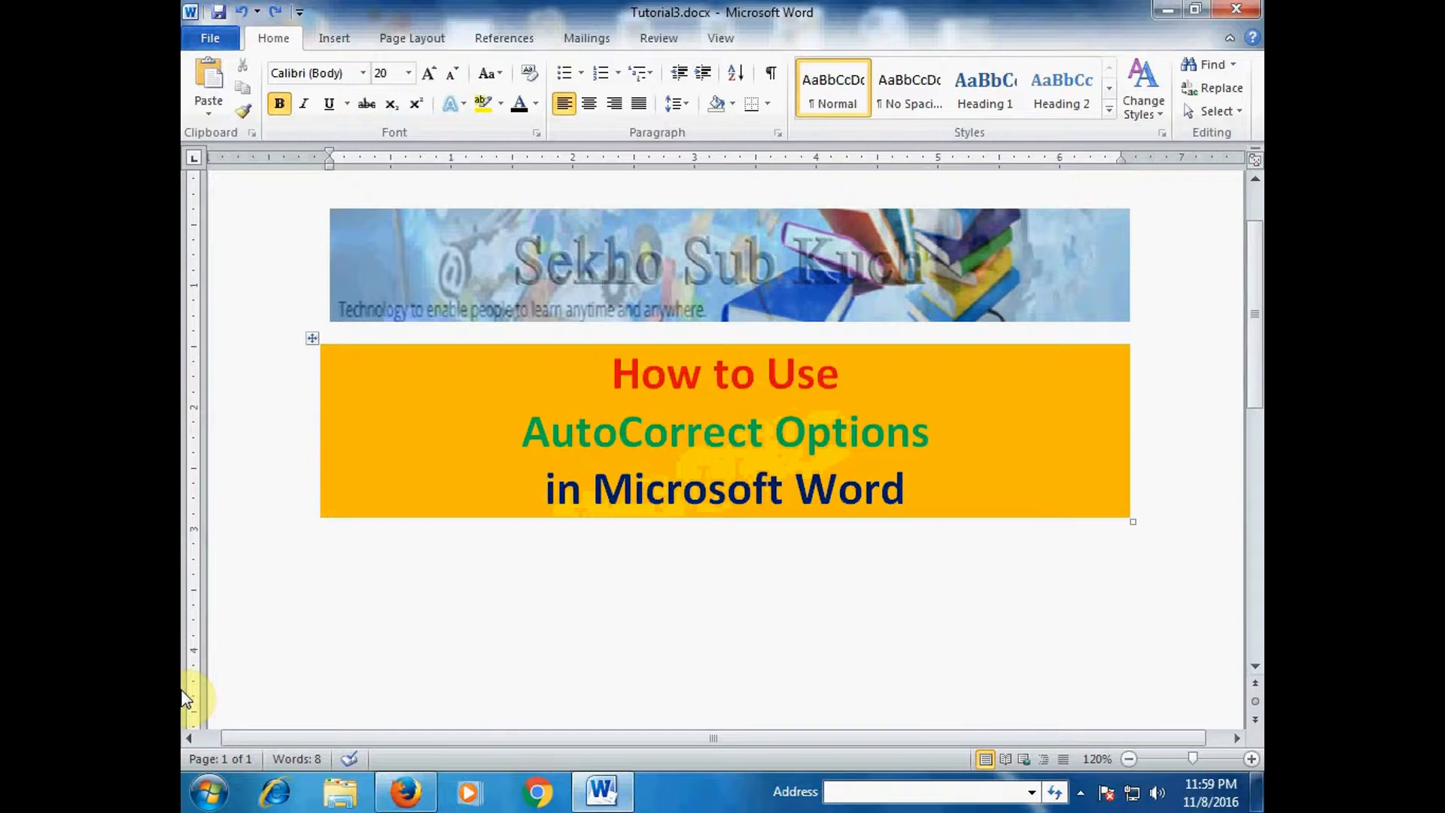
- Type their and (c) on separate lines so AutoCorrect turns them into Their and ©
text(their)
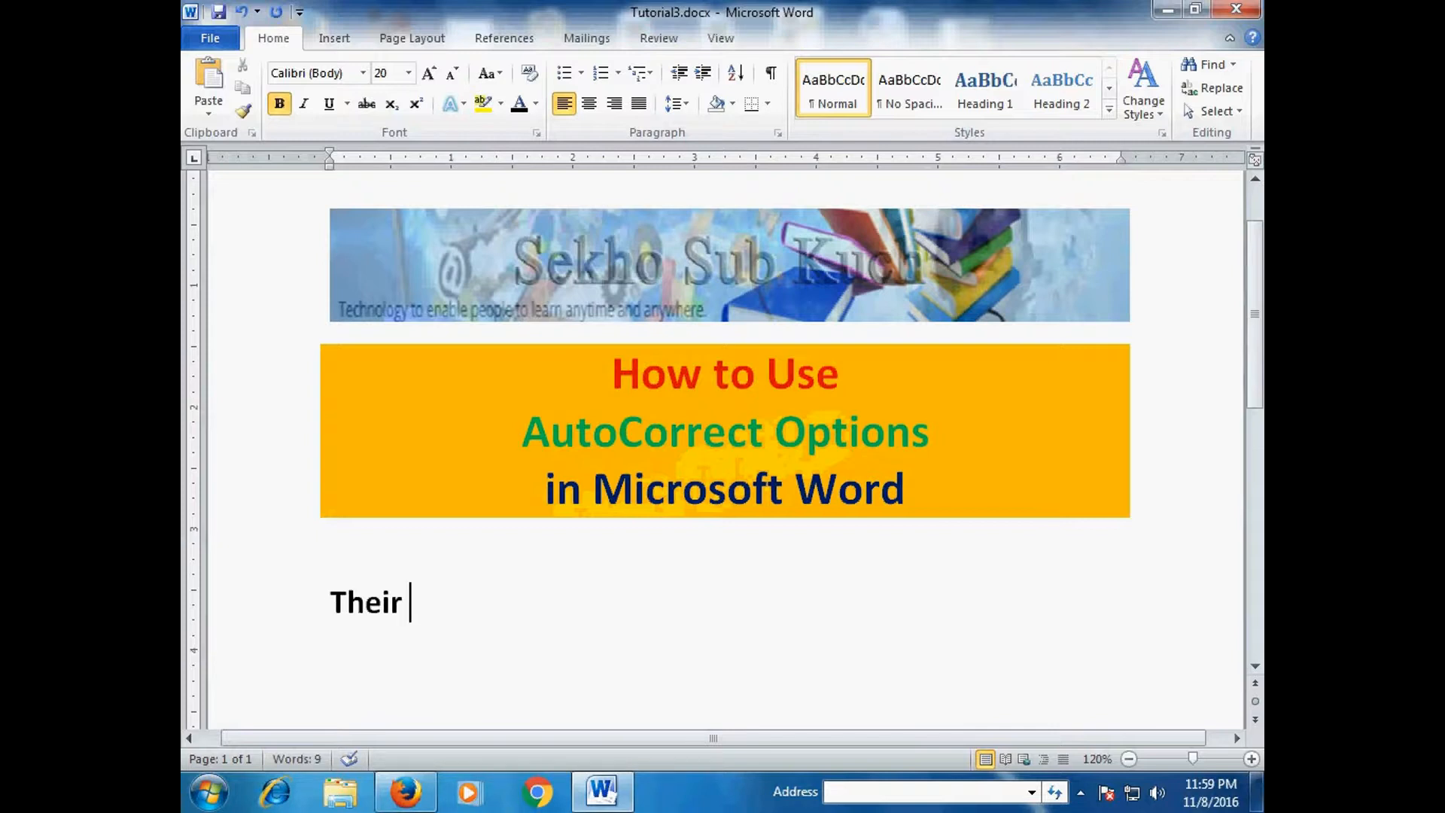
key(Return)
text(*)
text((c)
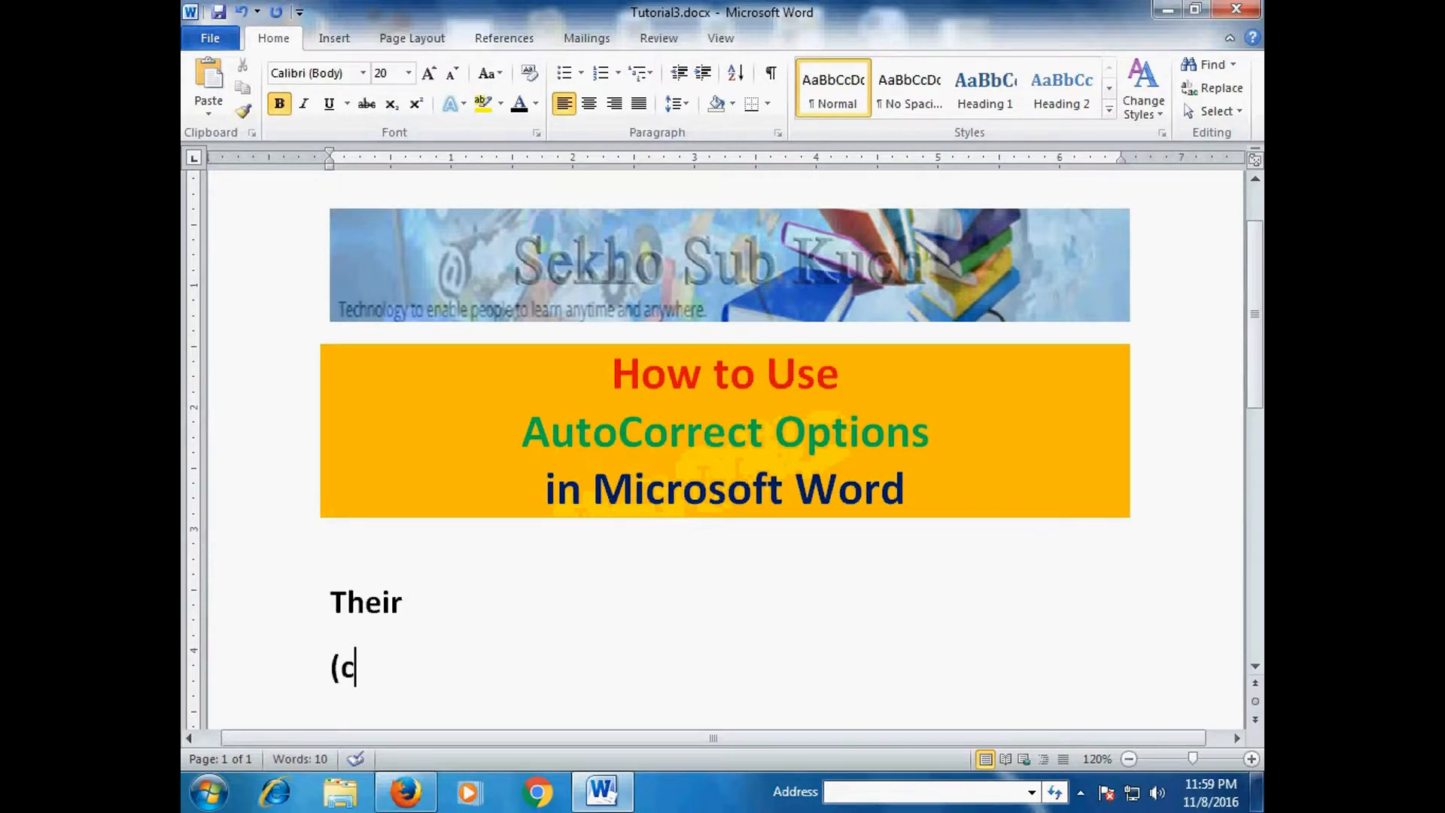
text())
key(Return)
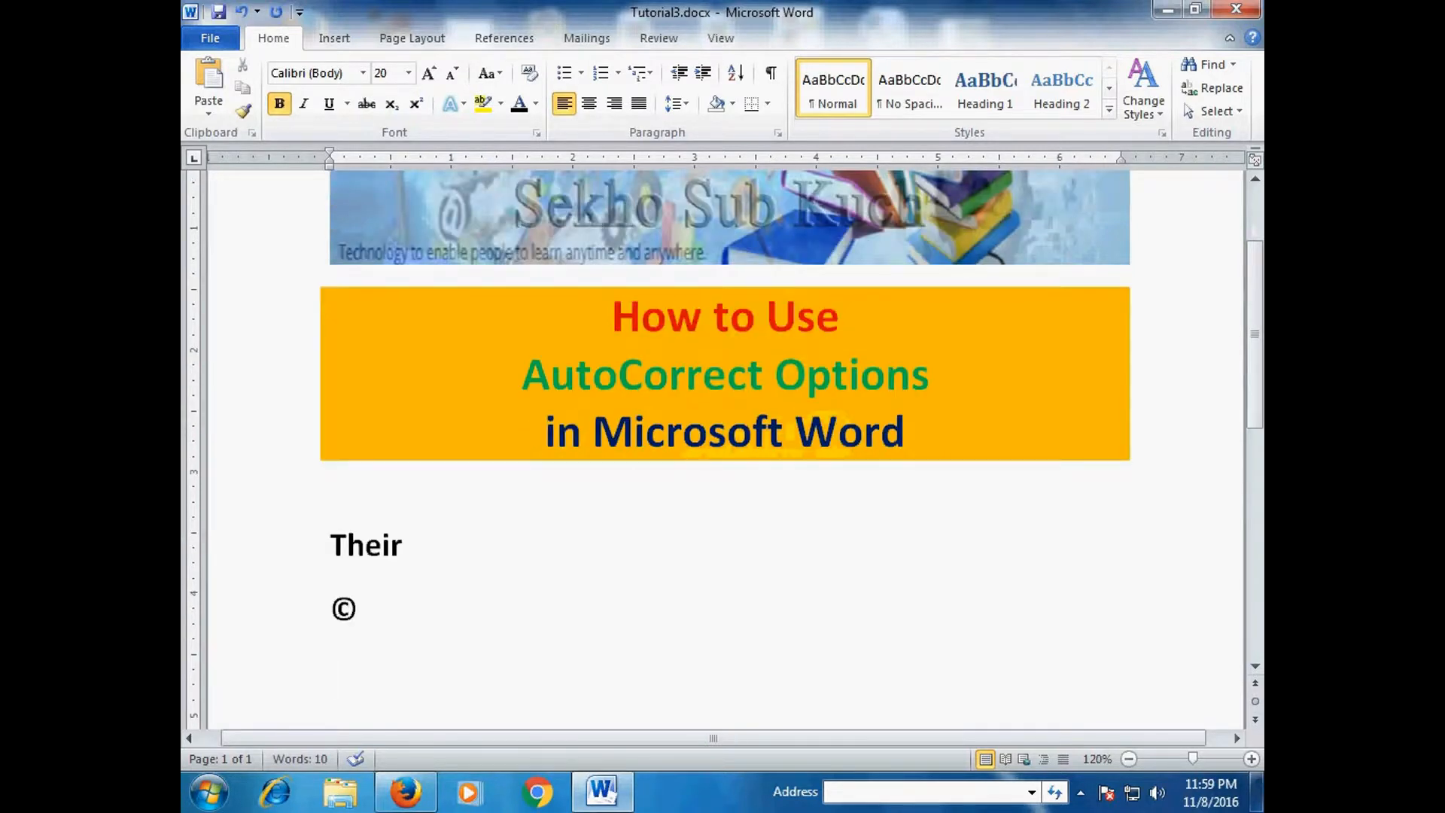
- Add lines for (r) and sunday, autocorrected to ® and Sunday
text((r))
key(Return)
text(s)
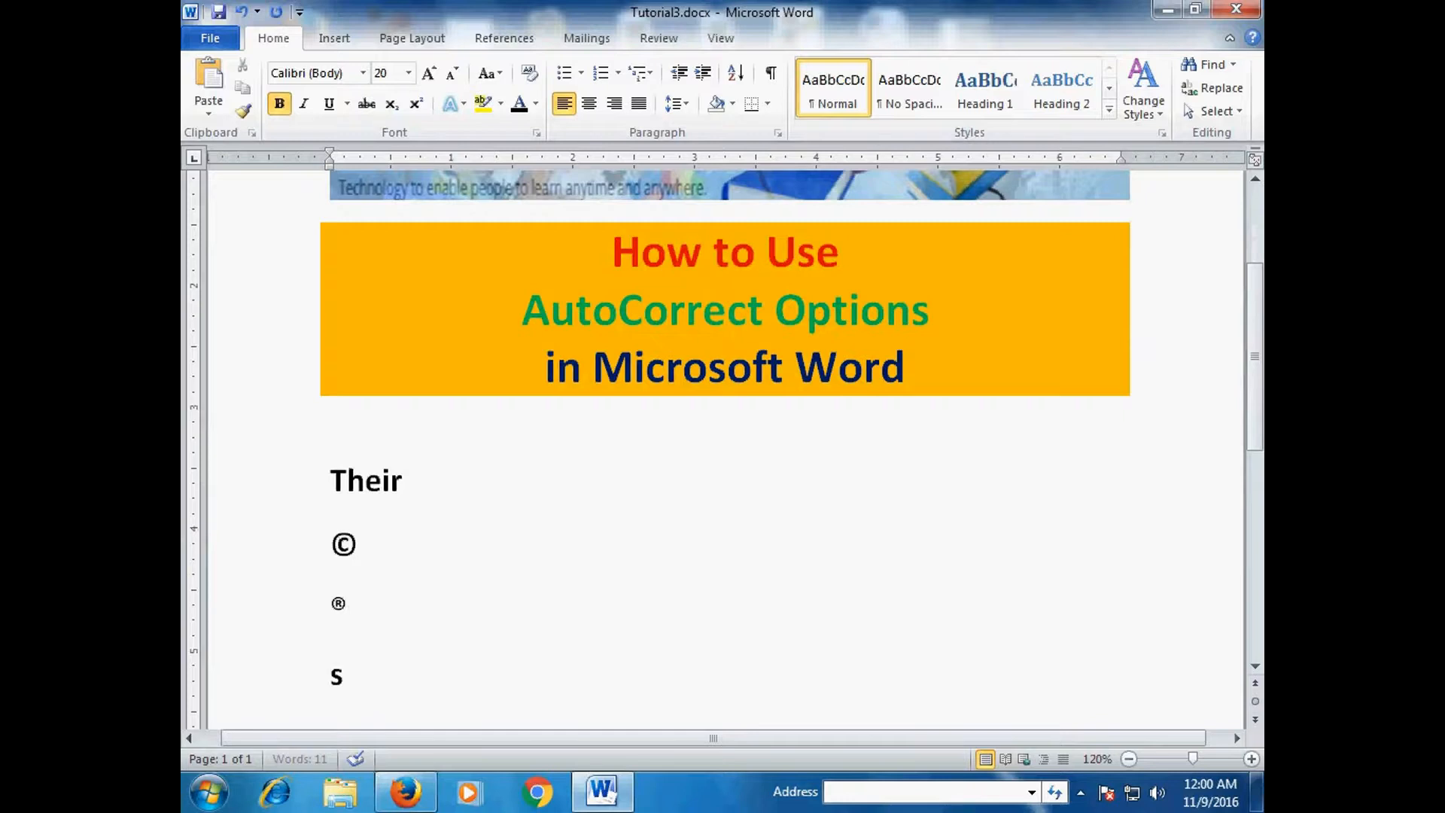
text(unday)
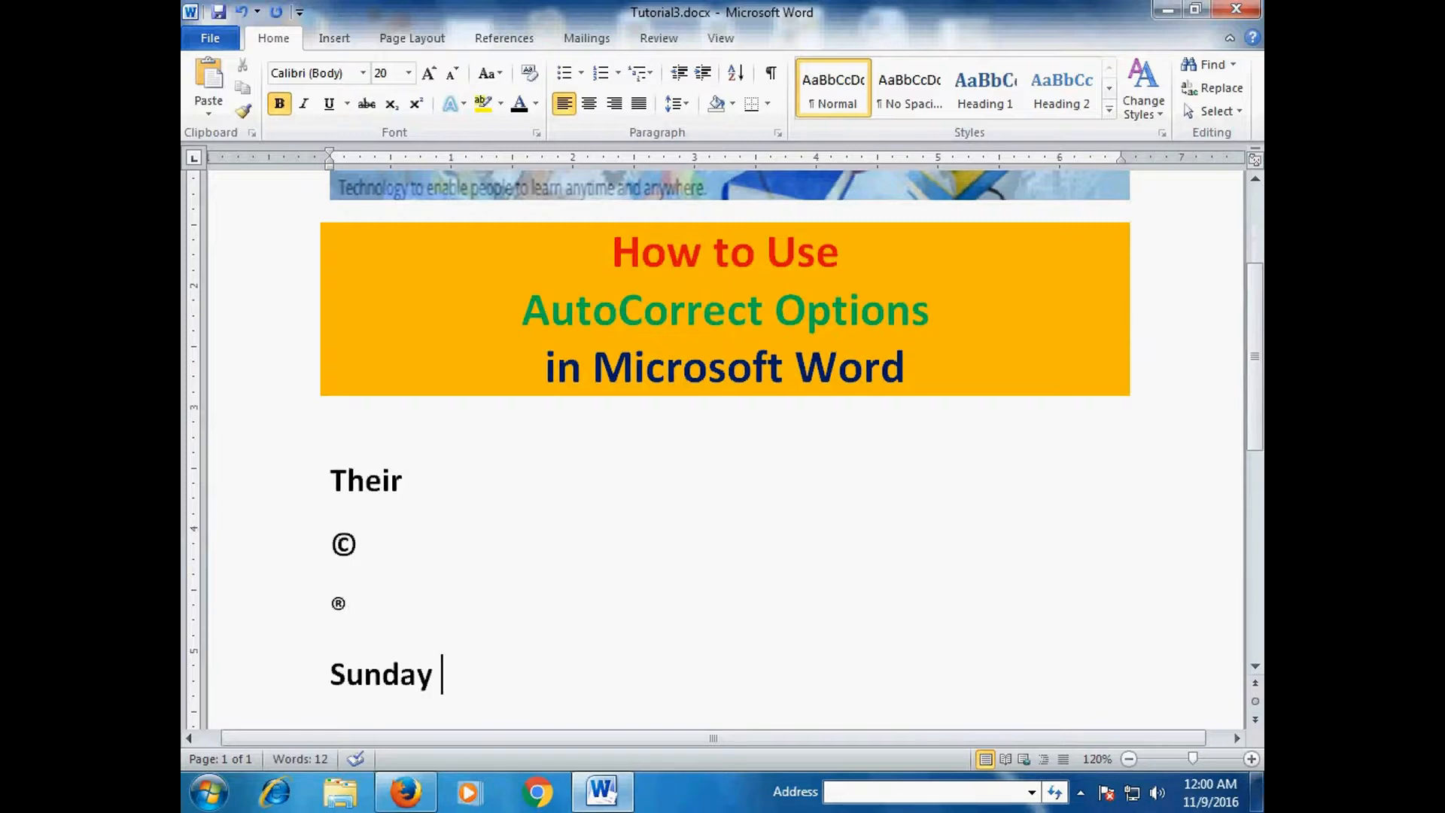
key(Return)
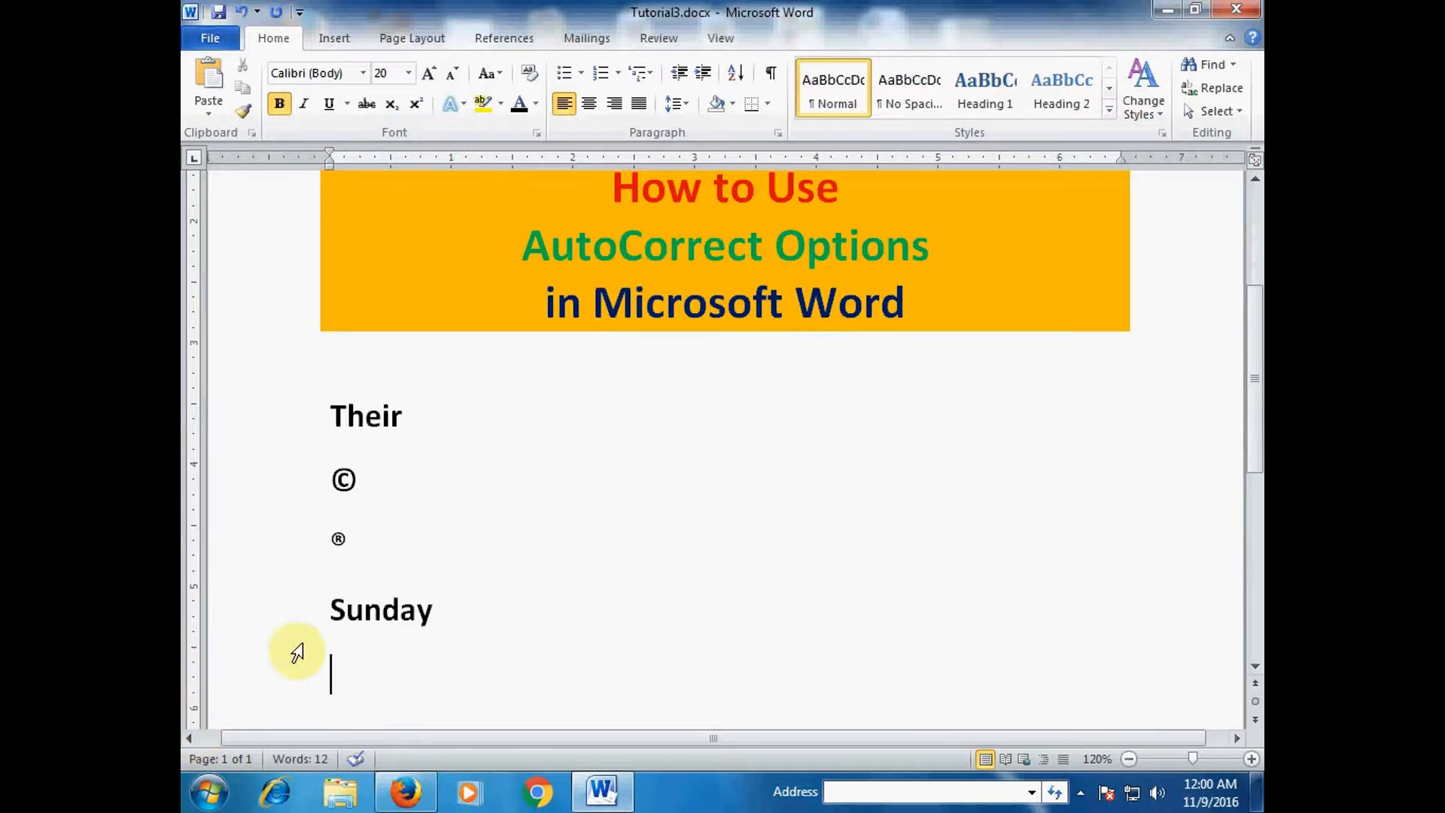
click(214, 39)
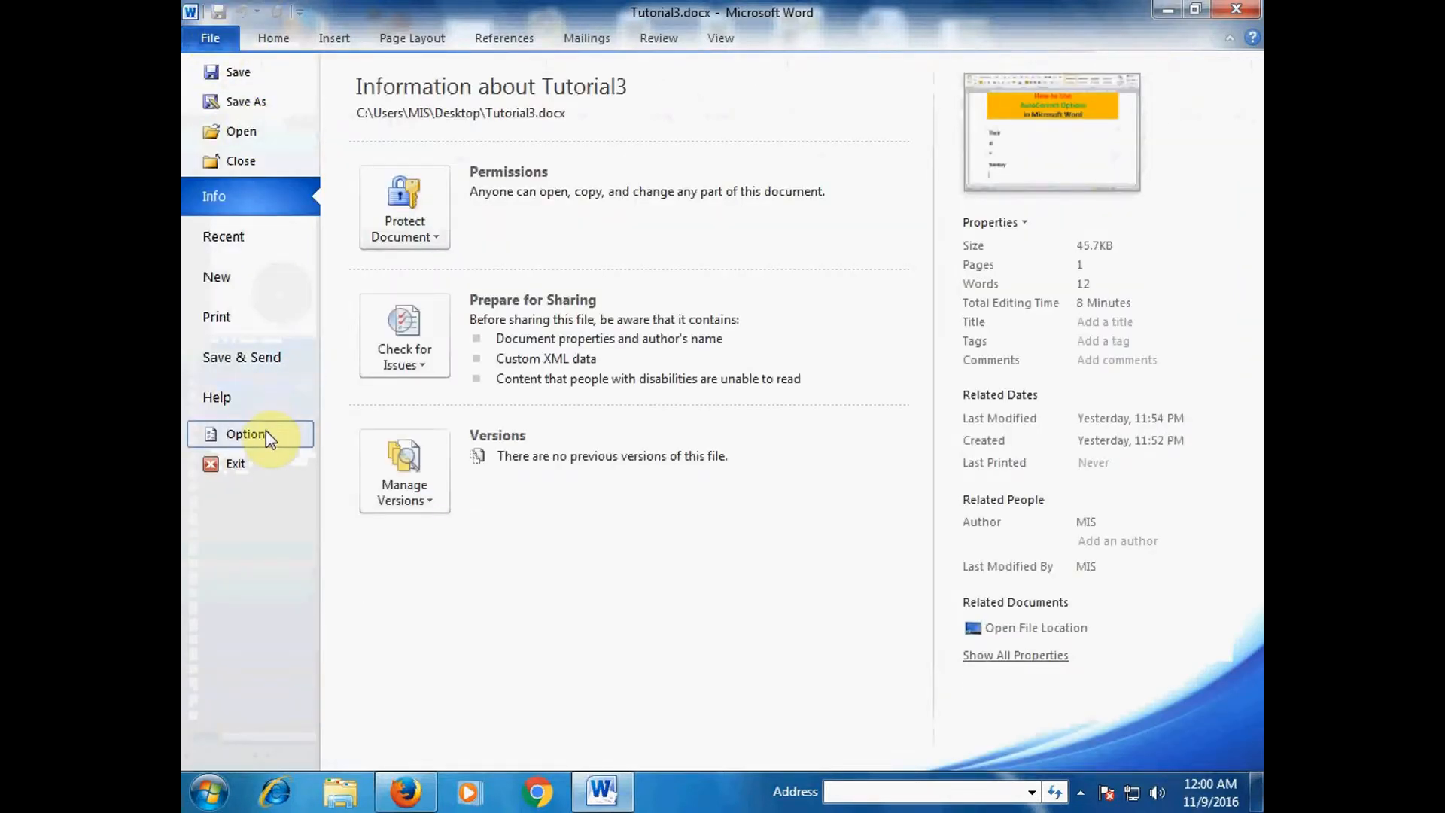
- Open the AutoCorrect Options dialog from Word Options' Proofing page to view the replacement list
click(247, 438)
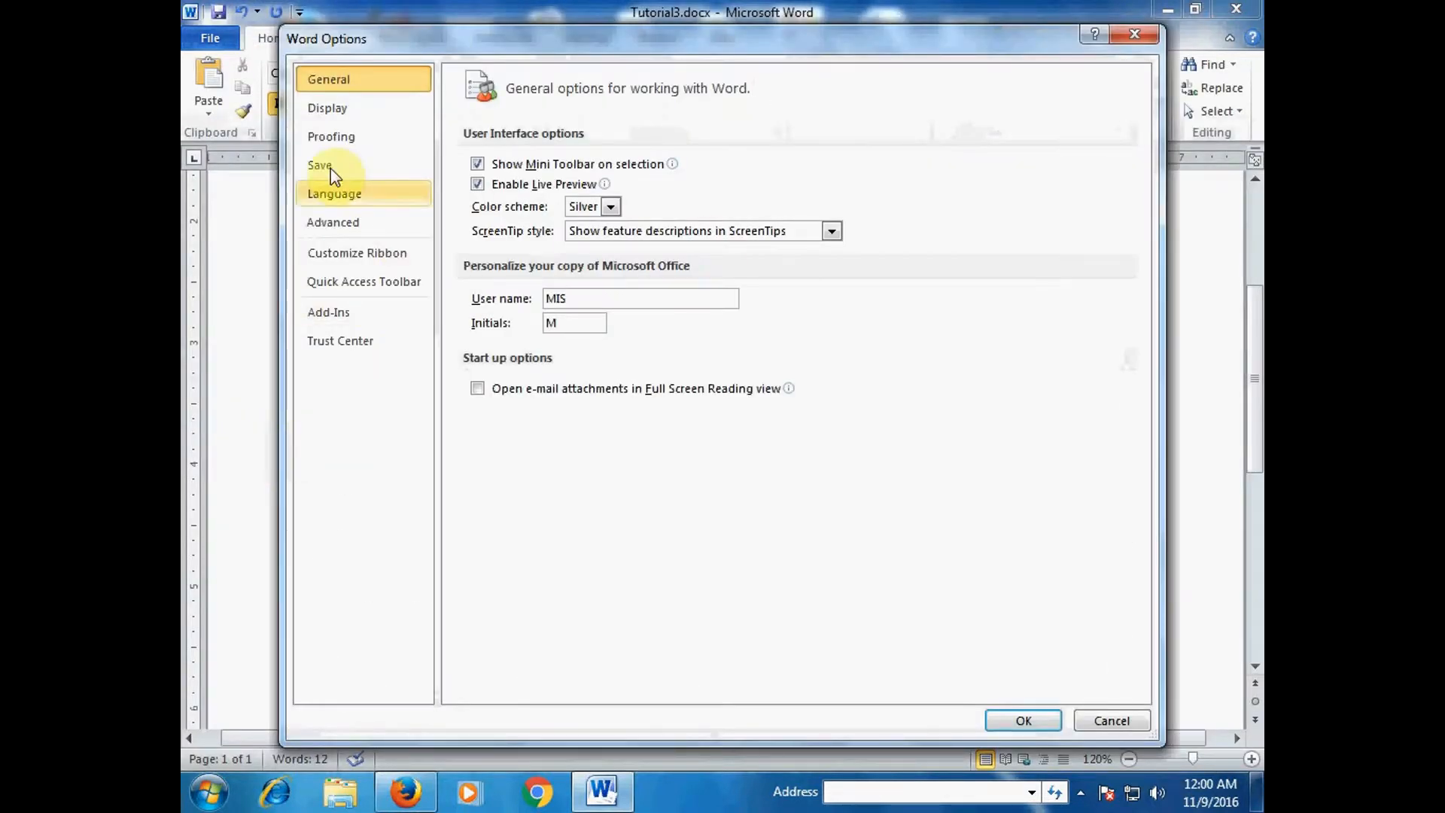
click(333, 143)
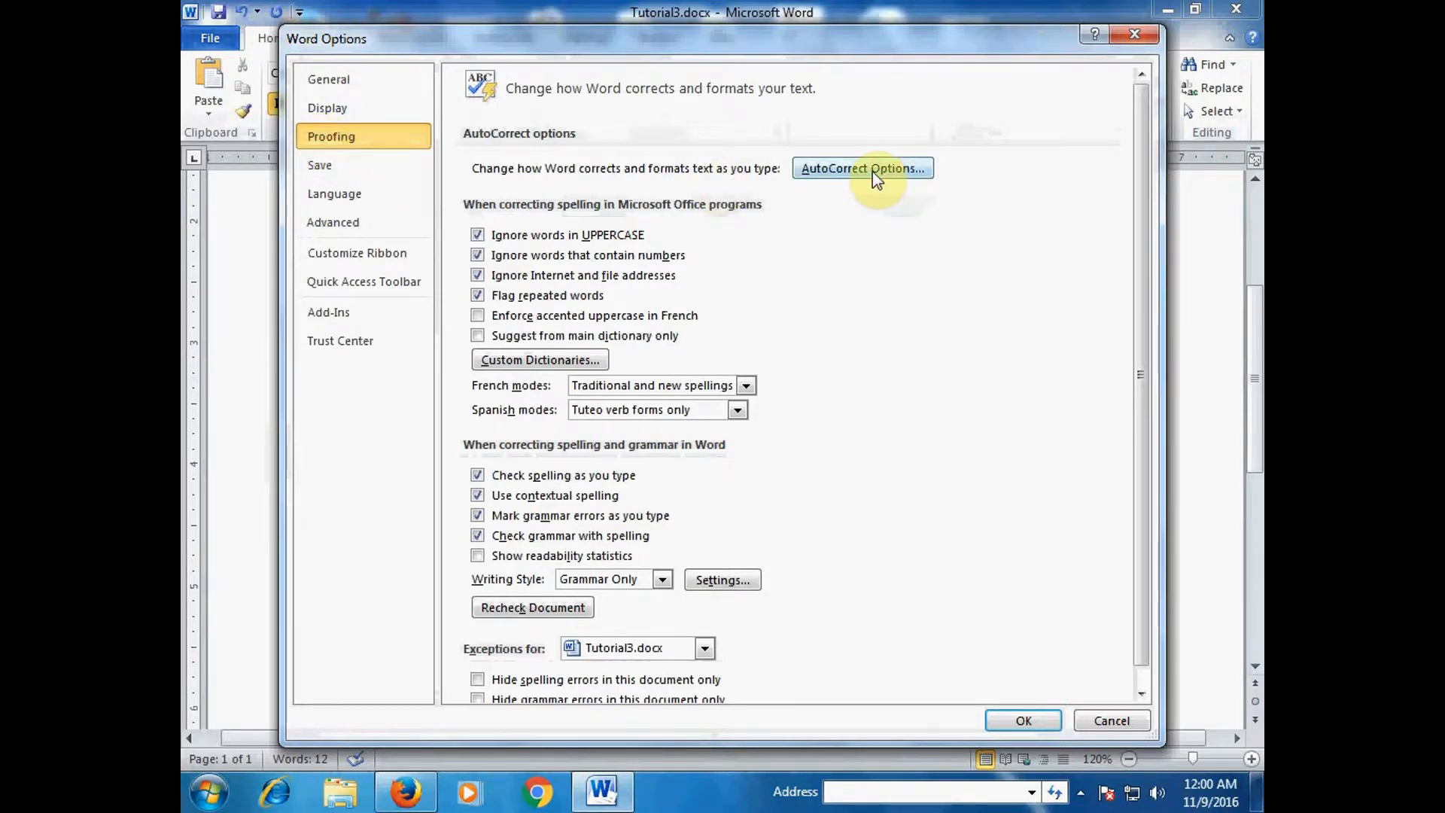
click(826, 169)
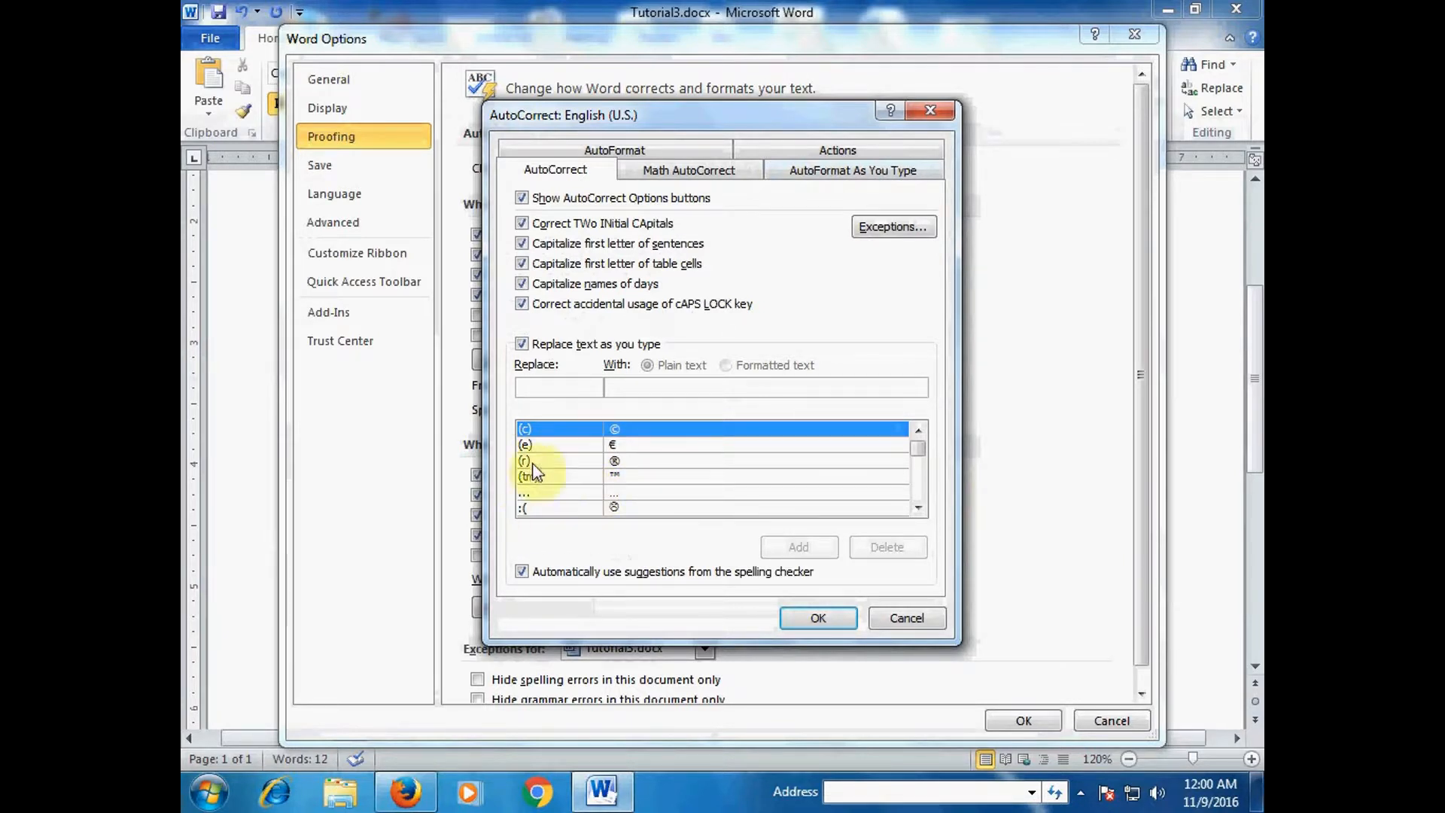
mouse_move(916, 449)
mouse_down()
mouse_move(916, 492)
mouse_move(913, 457)
mouse_up()
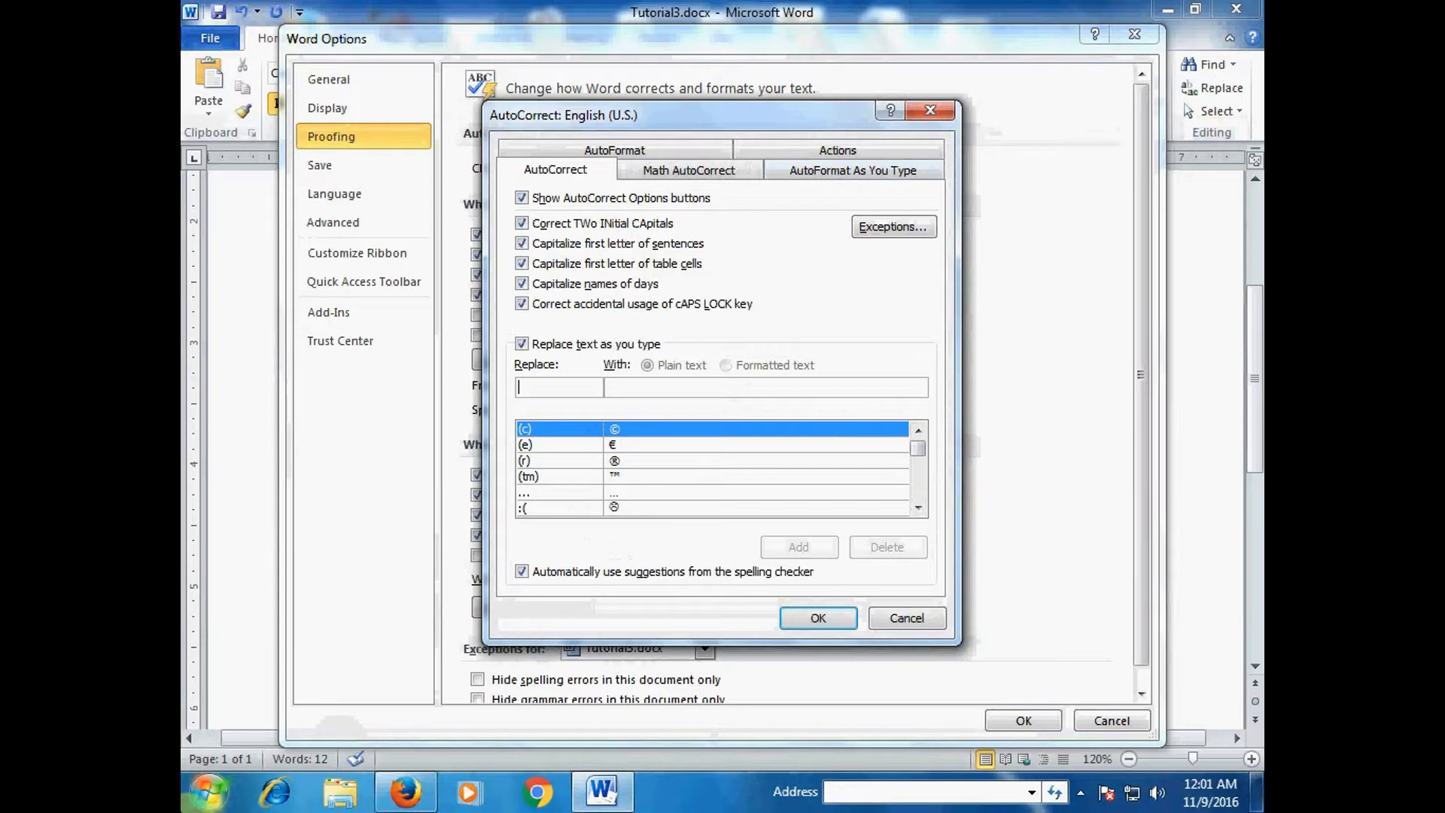
text(cd)
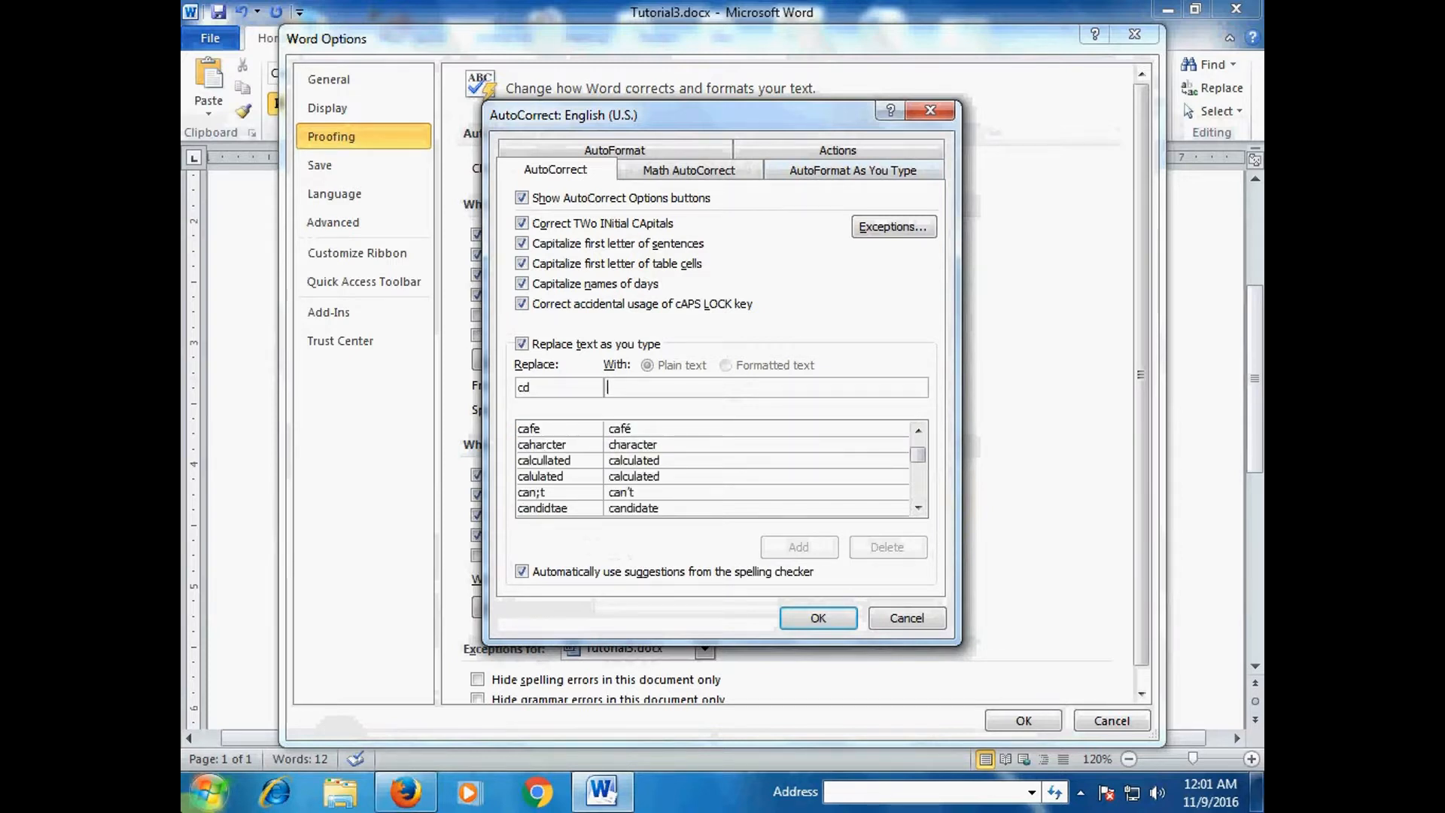
- Add an AutoCorrect entry replacing cd with Compact Disk and close both settings dialogs
key(Tab)
text(Co)
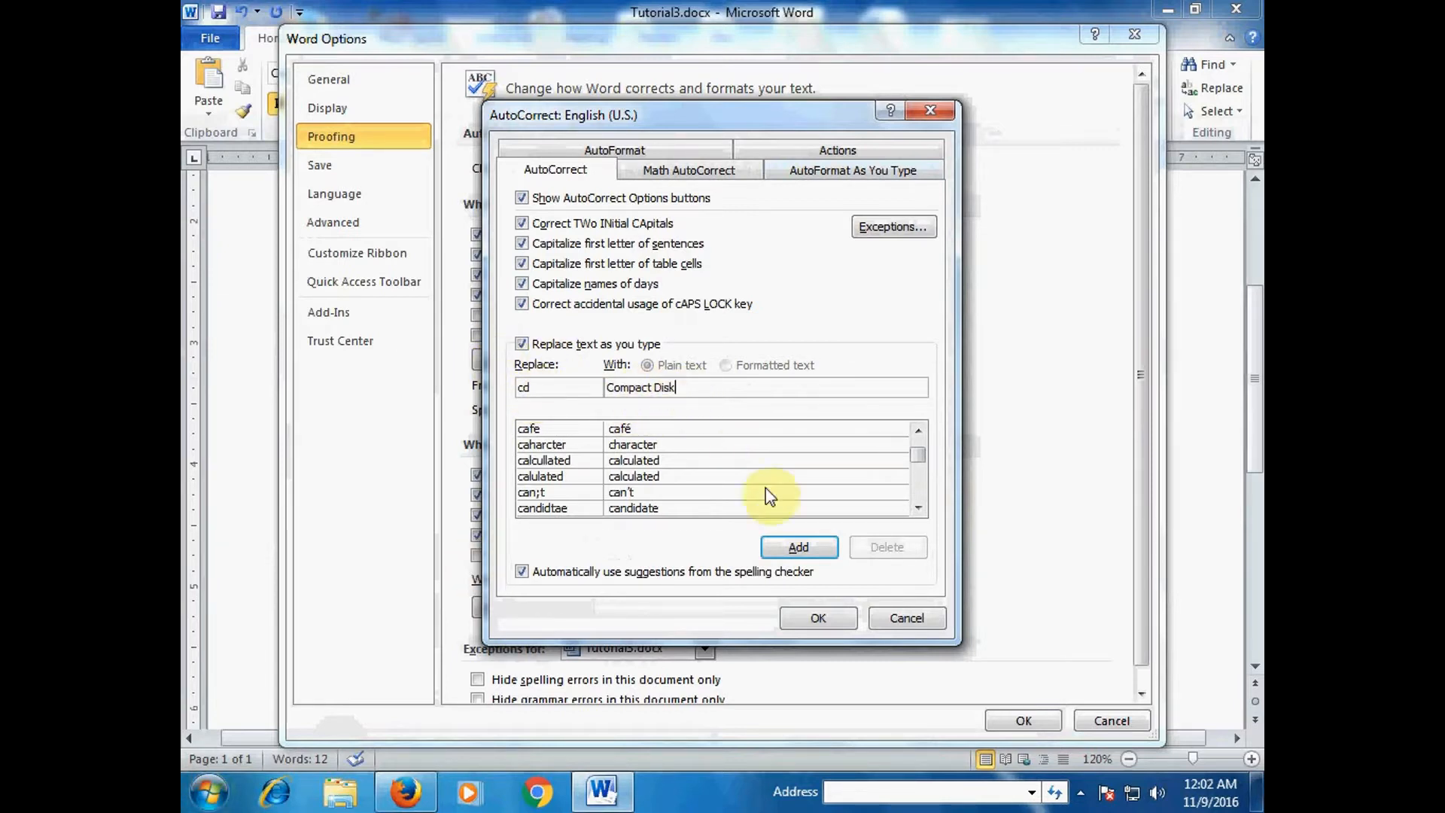
click(799, 547)
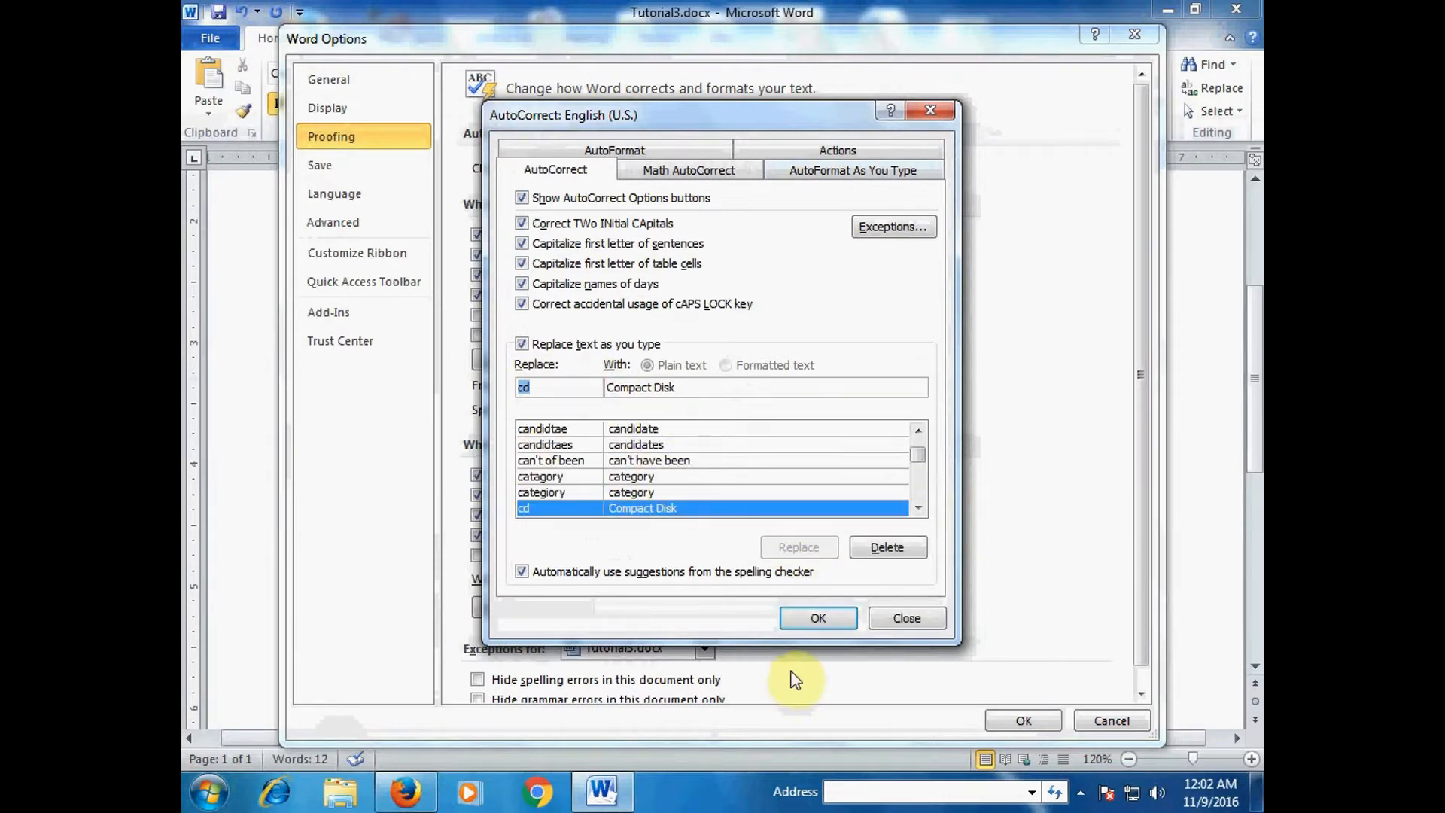
click(813, 619)
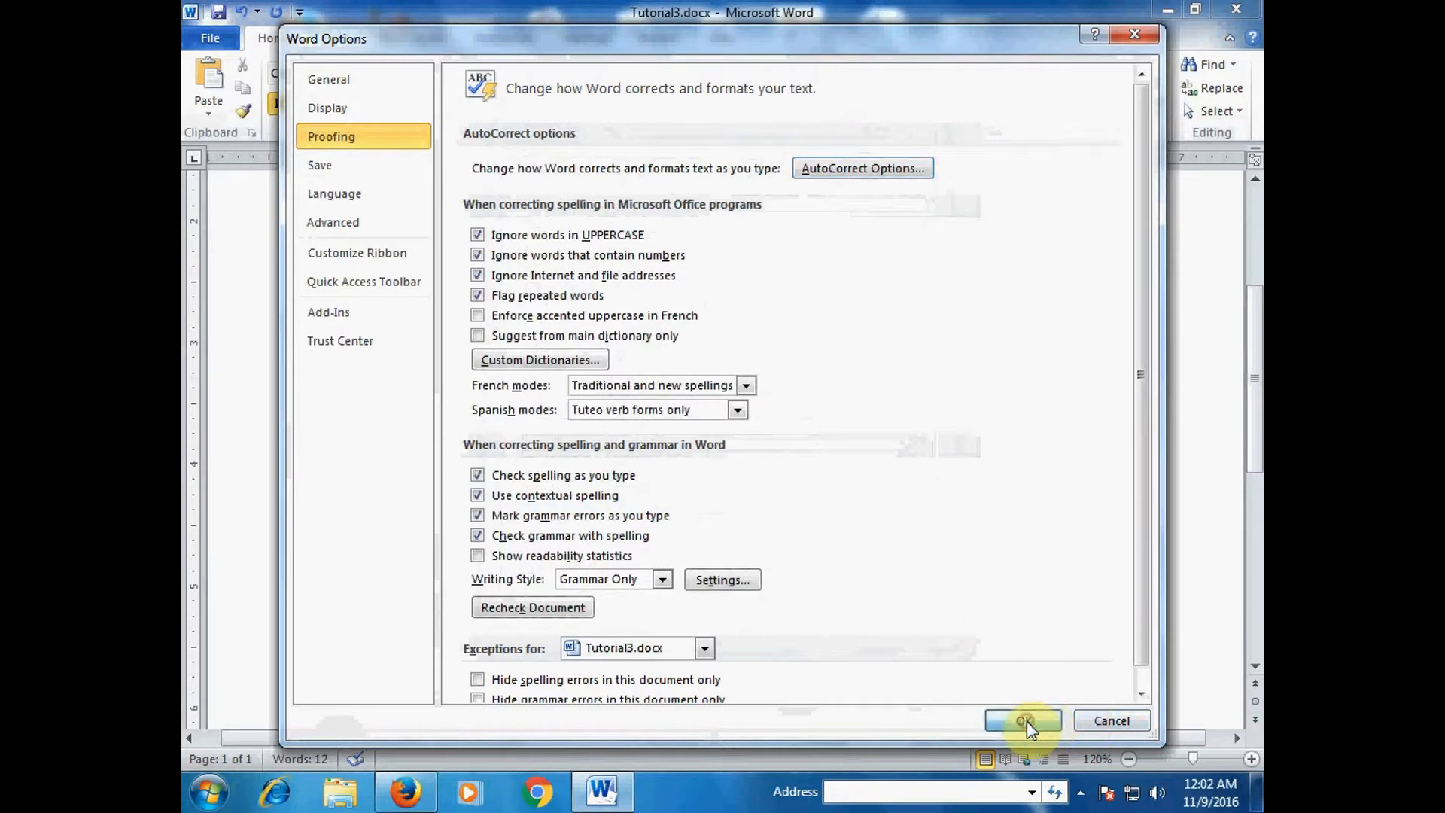
click(1025, 721)
- Type cd below Sunday so it expands to Compact Disk, then start a new line
text(cd)
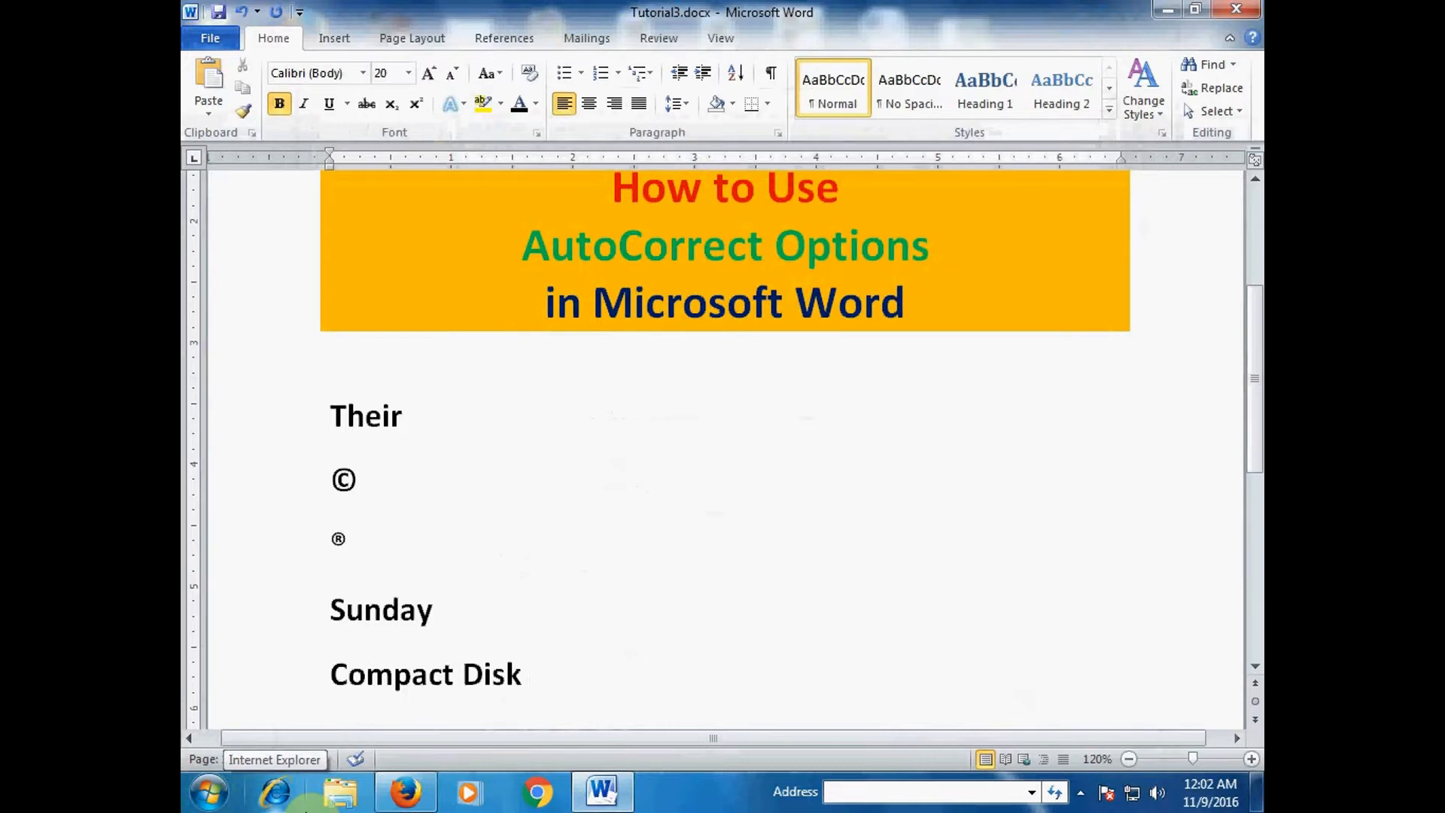
key(Return)
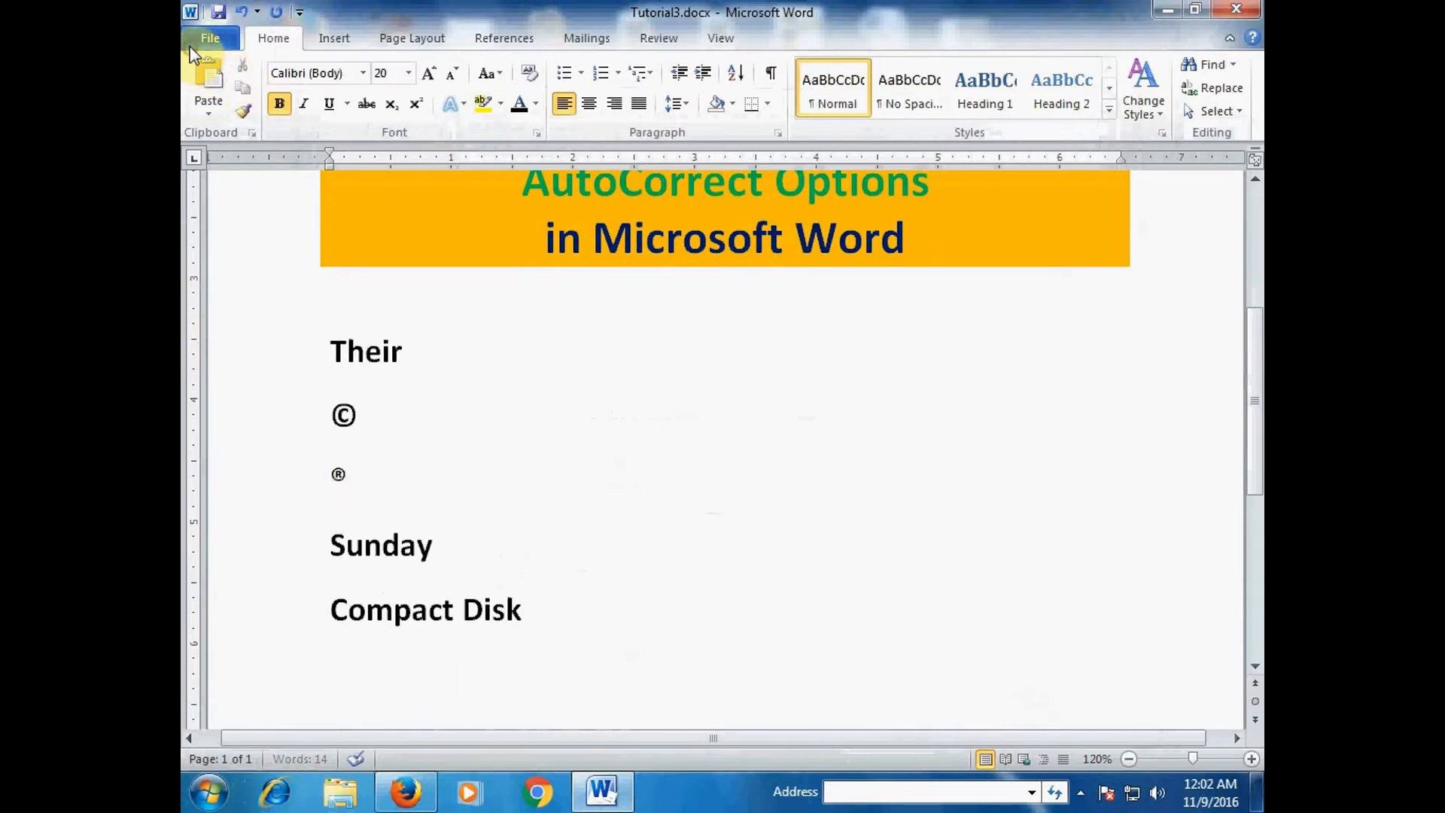
- Reopen the AutoCorrect Options dialog through Word Options' Proofing page
click(210, 38)
click(263, 435)
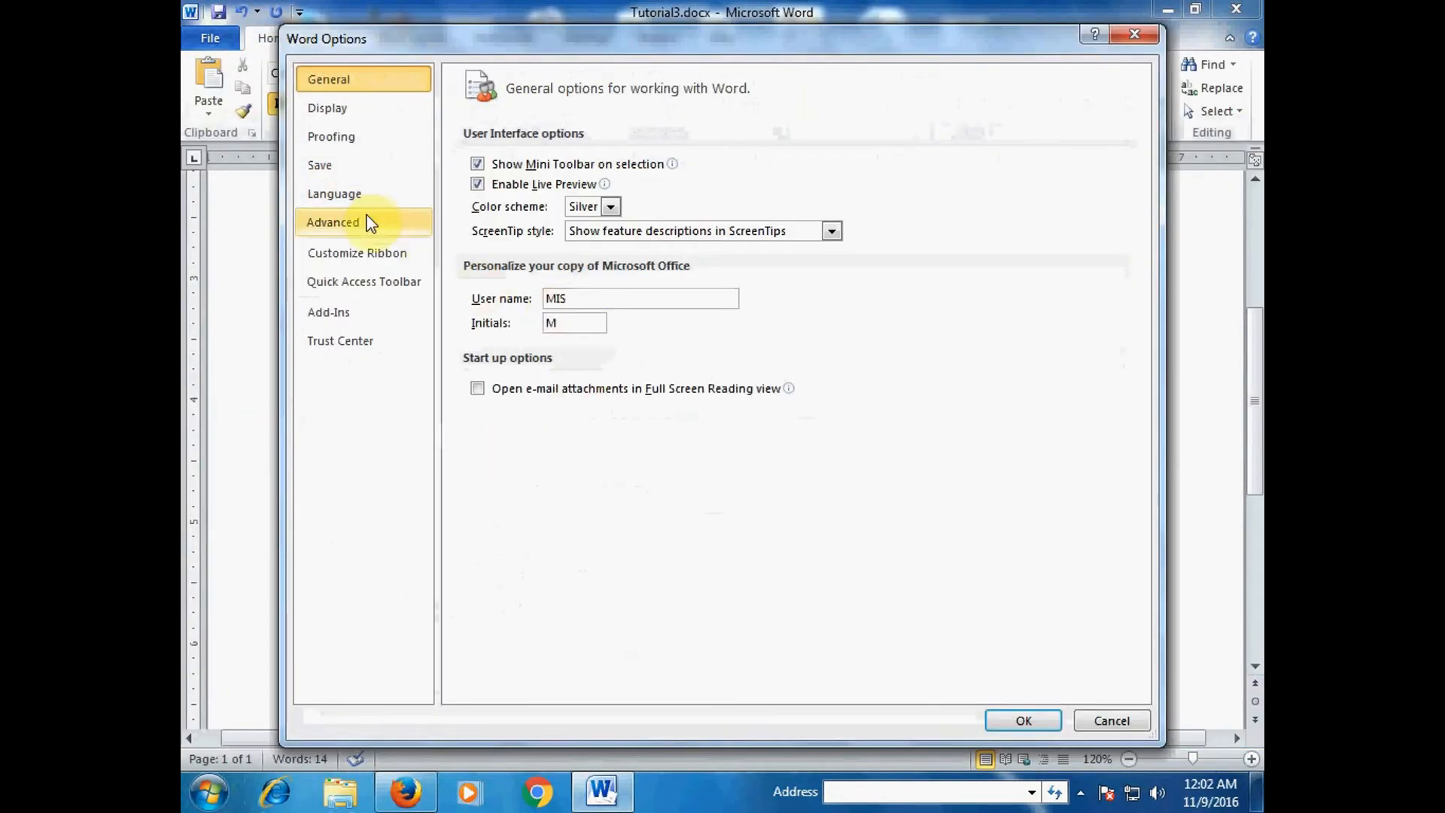
click(354, 137)
click(844, 168)
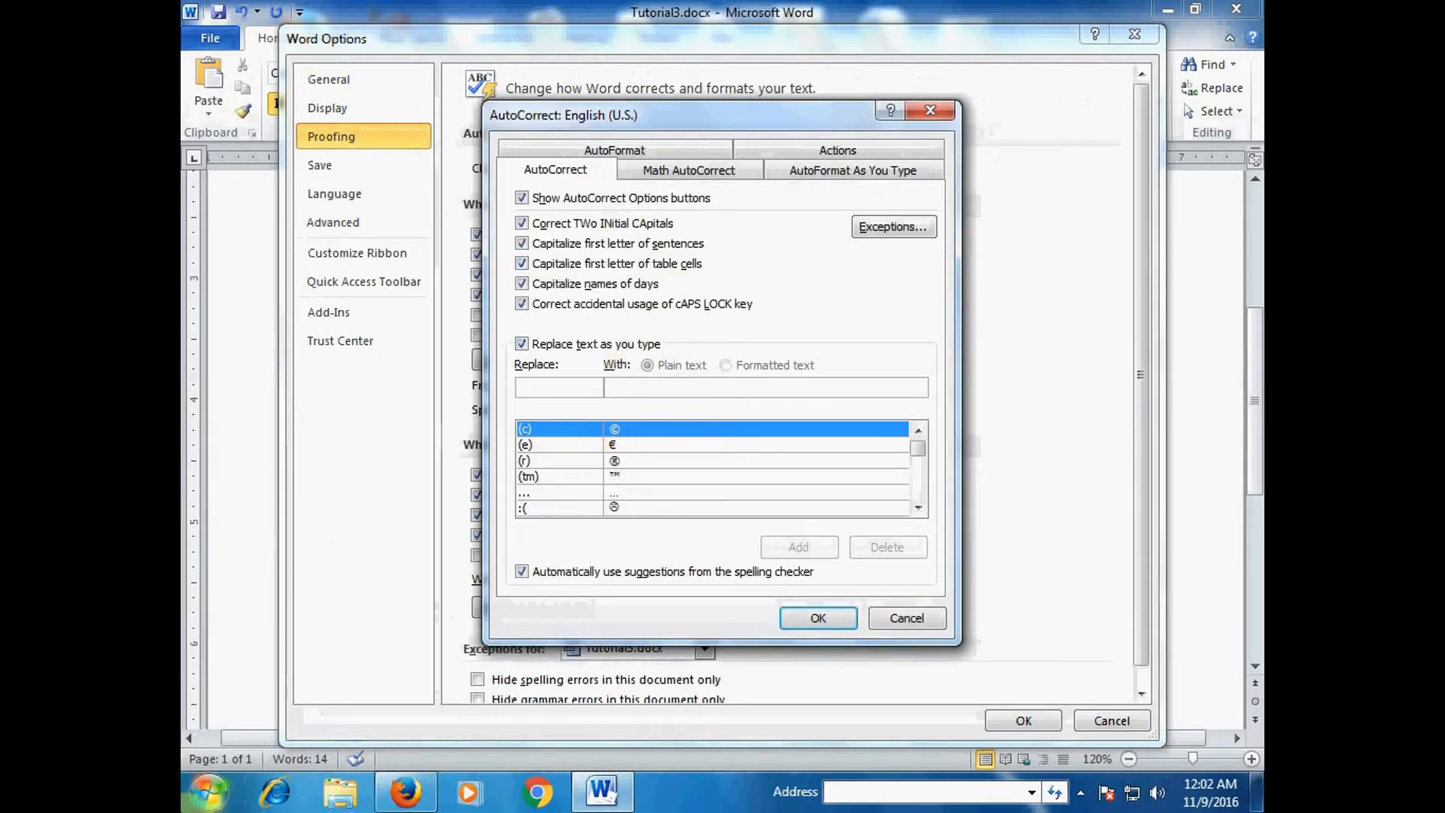
- Add an entry expanding a person's name into a short sentence, then type that shortcut below Compact Disk
text(noman)
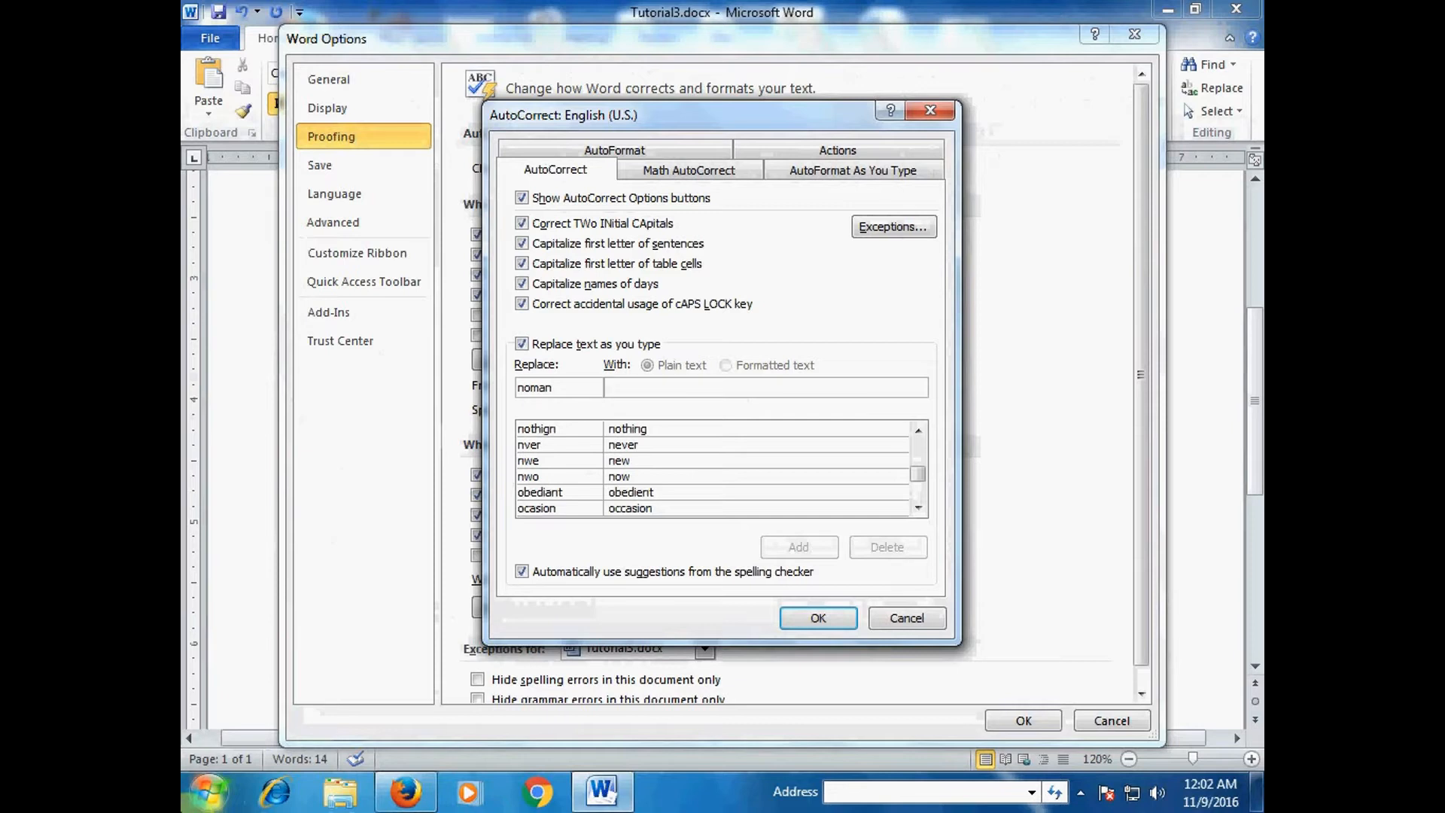
text(no)
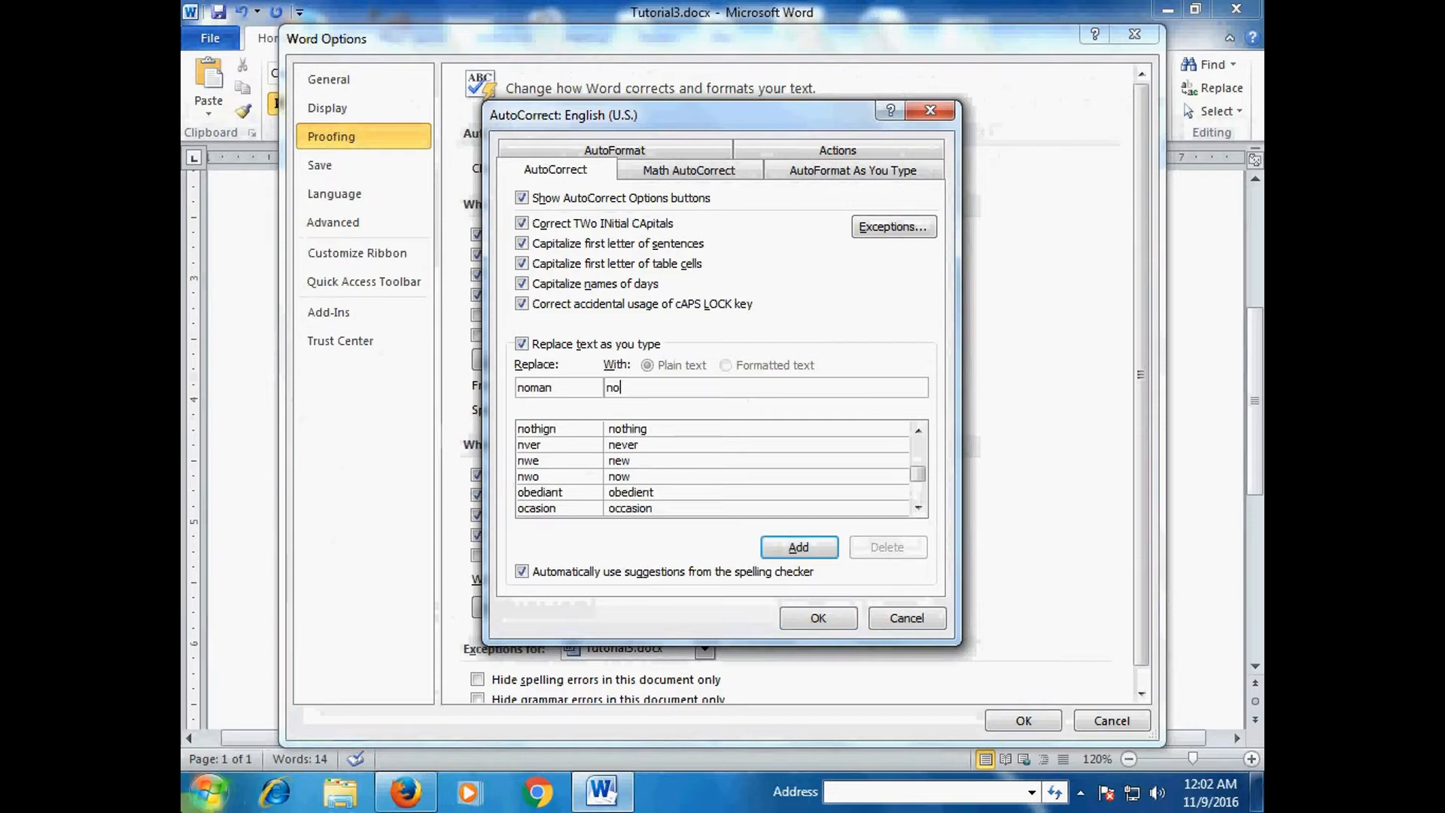
text(man is lazy person.)
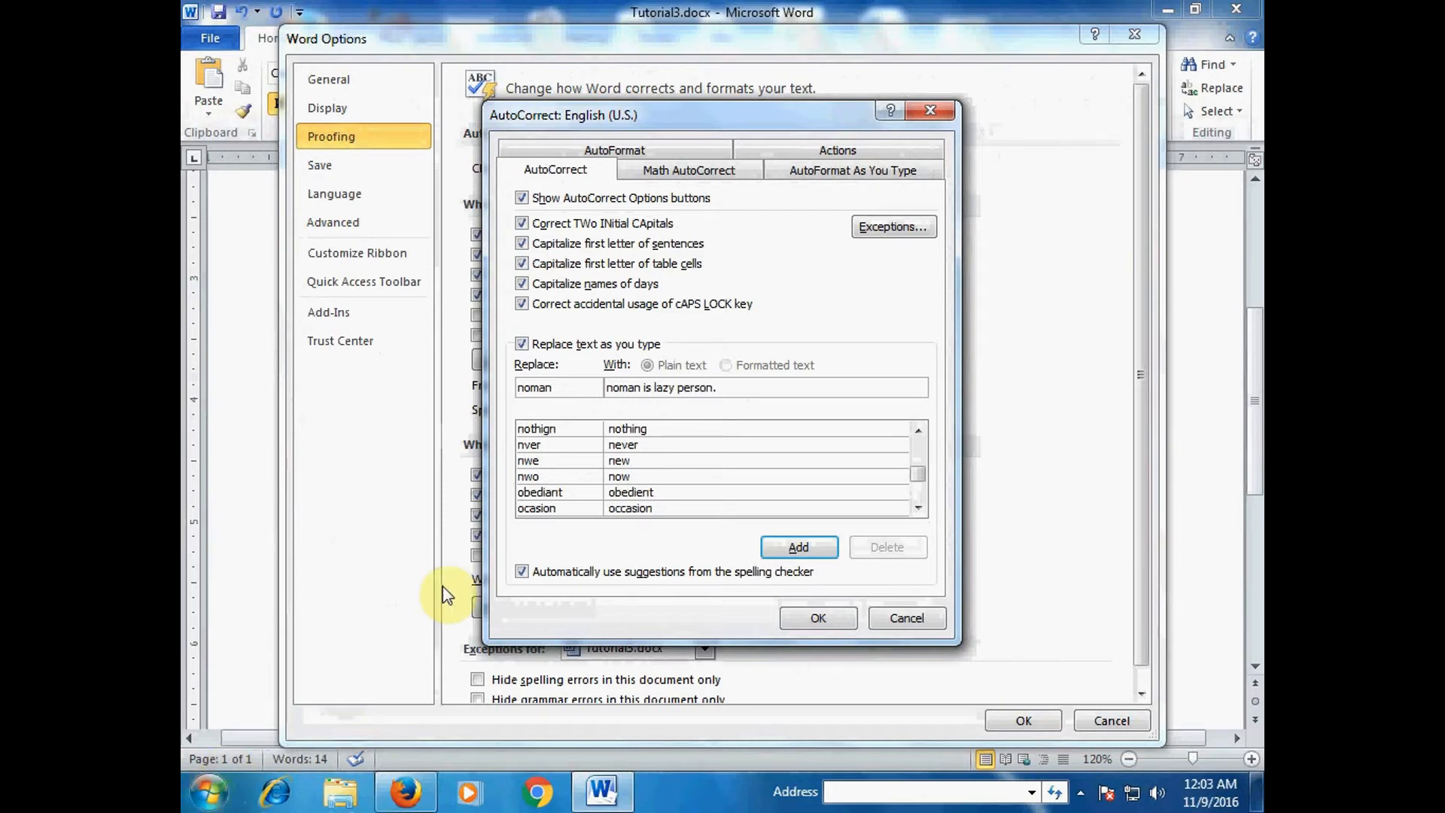
click(791, 548)
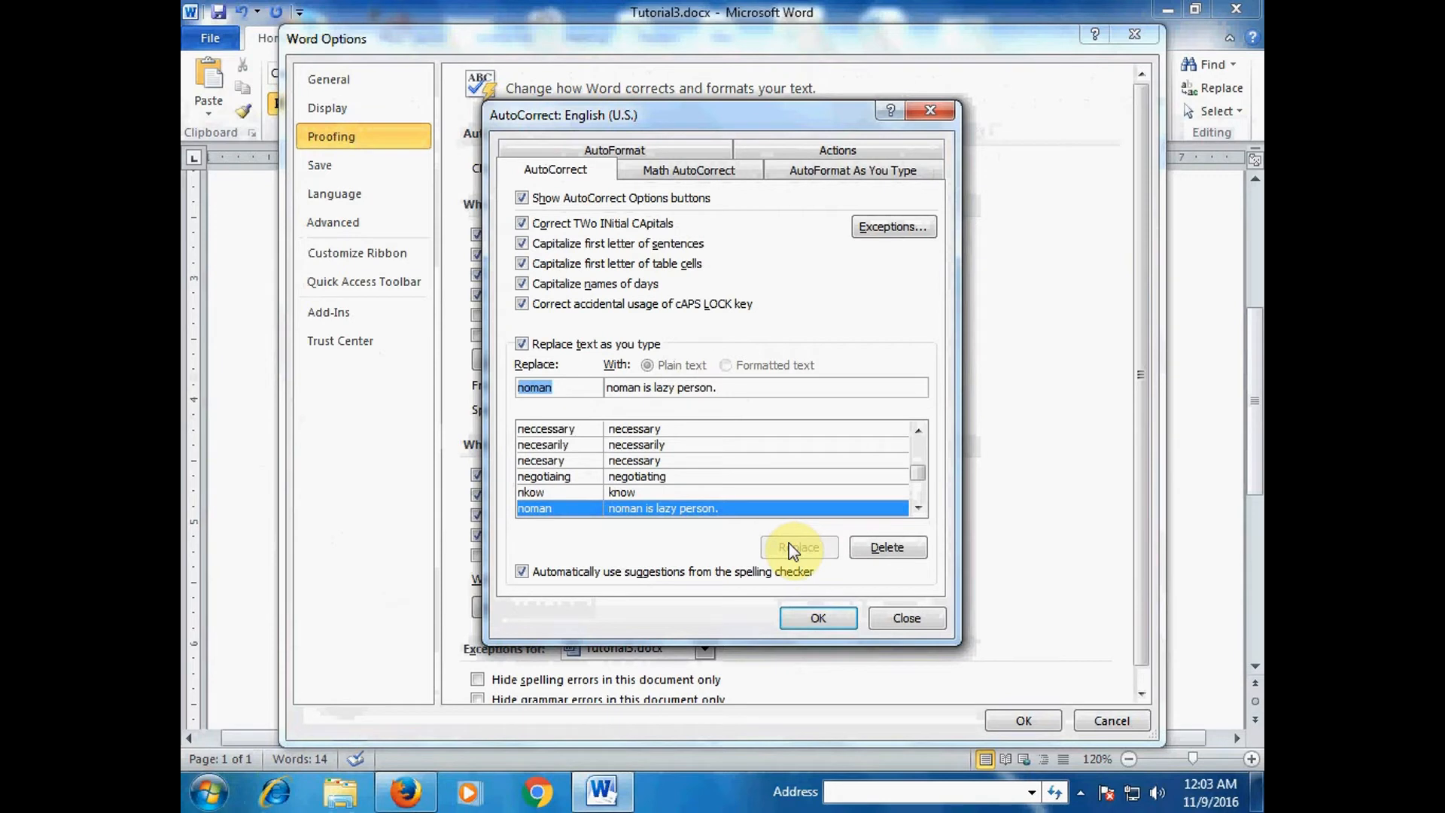
click(818, 617)
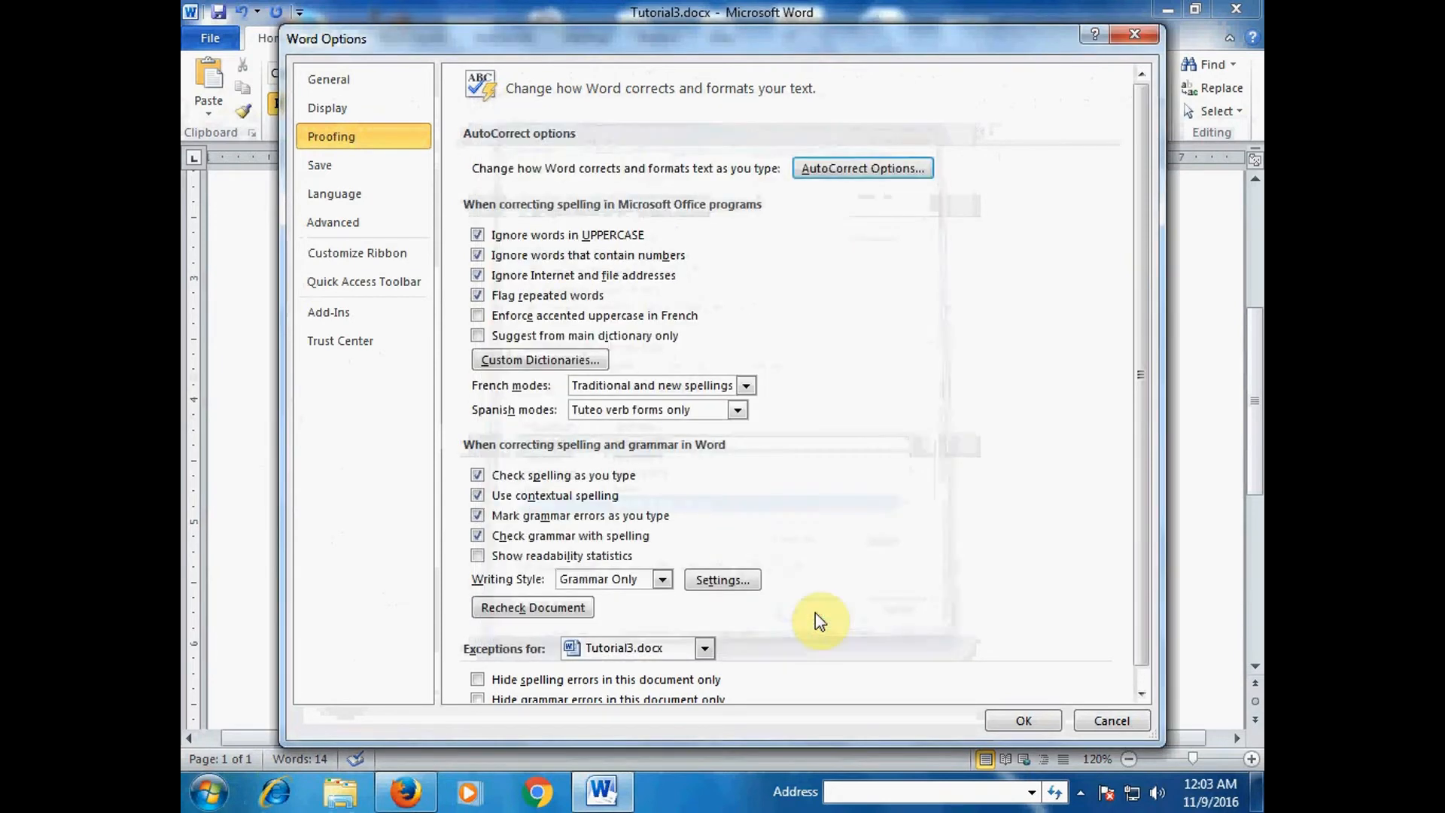
click(1009, 719)
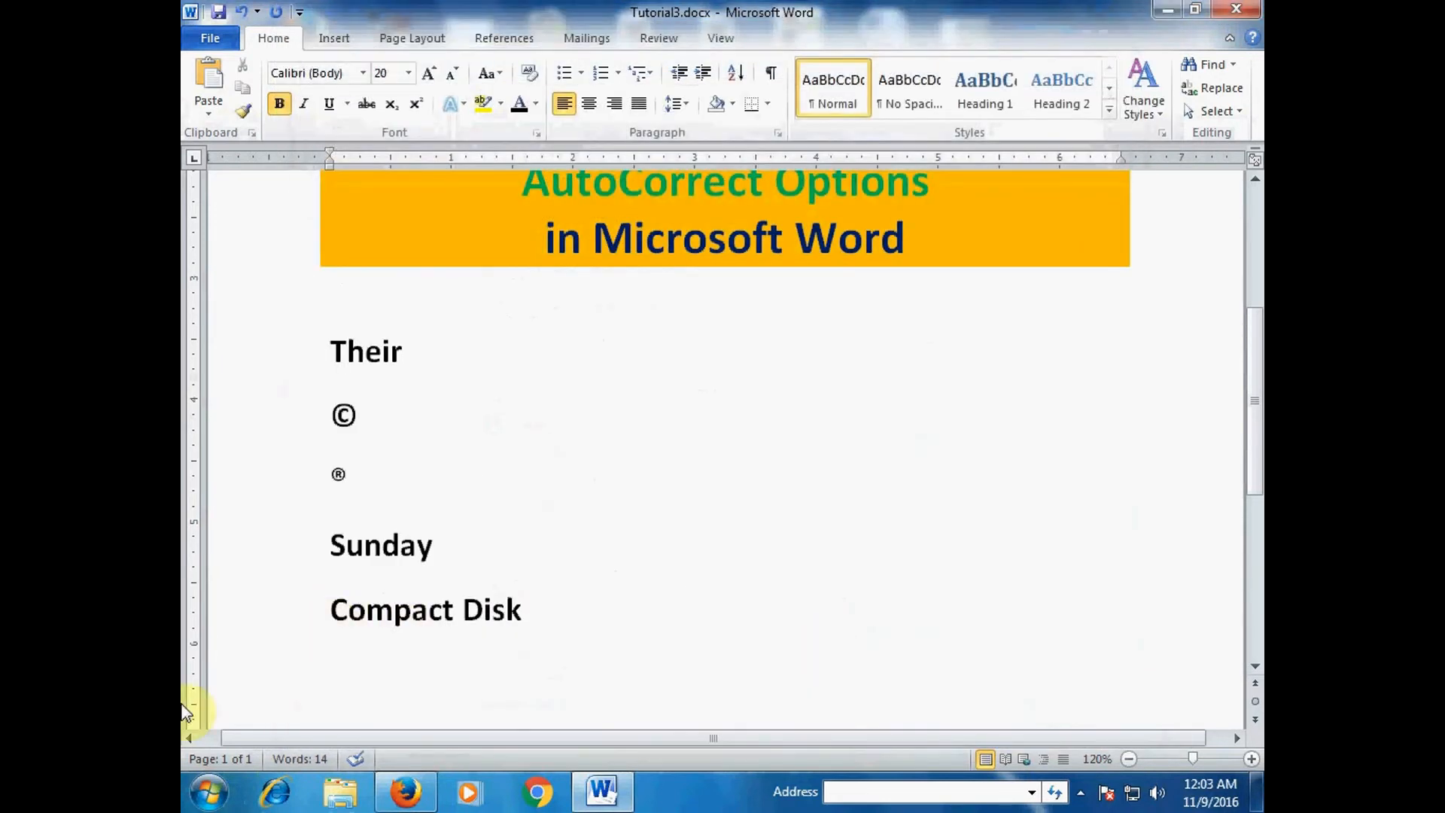
text(noman)
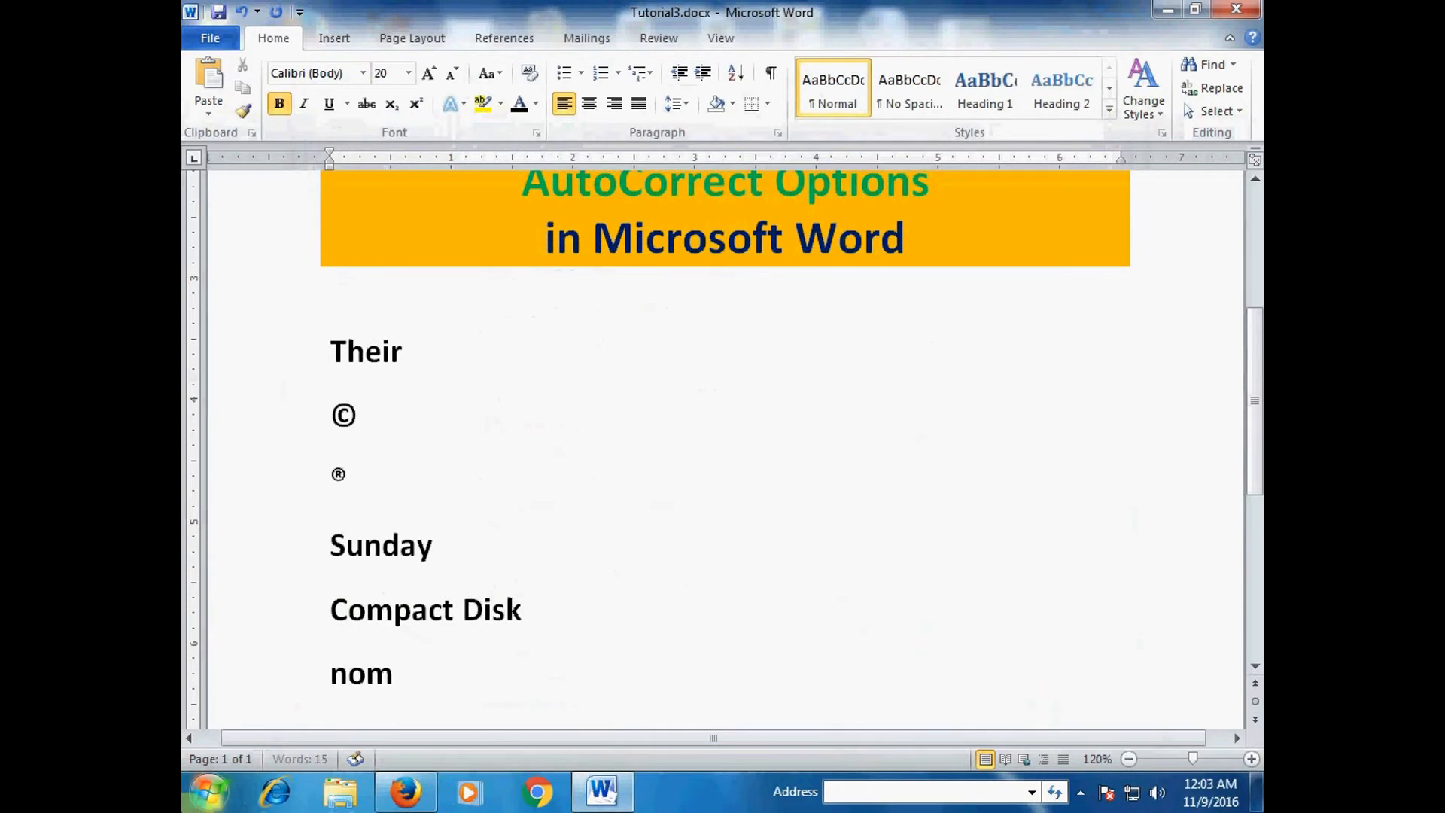